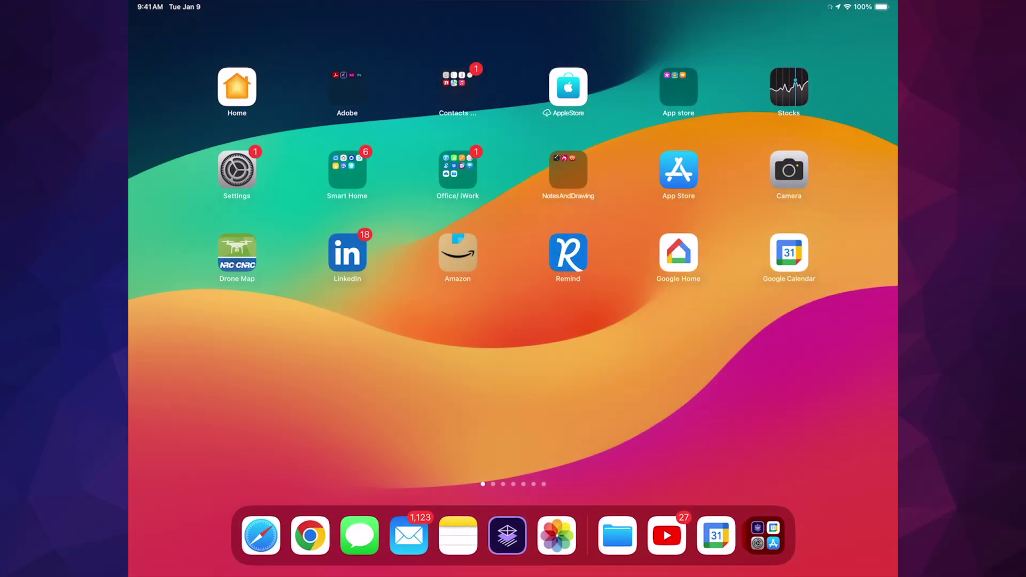
click(236, 170)
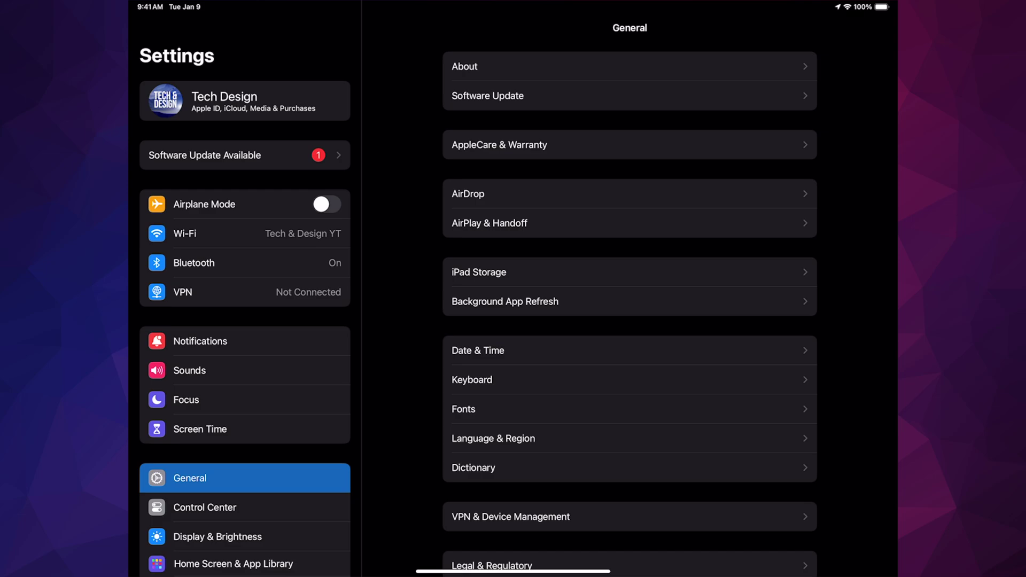
scroll(244, 360, down, 3)
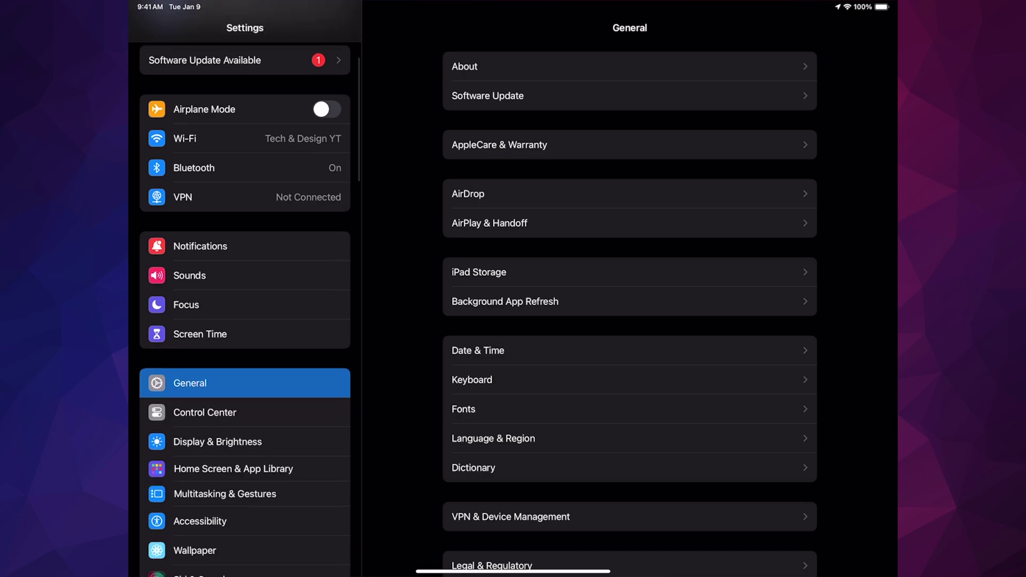
- Open Software Update in General to find the available iPadOS 17.6.1 update
click(630, 95)
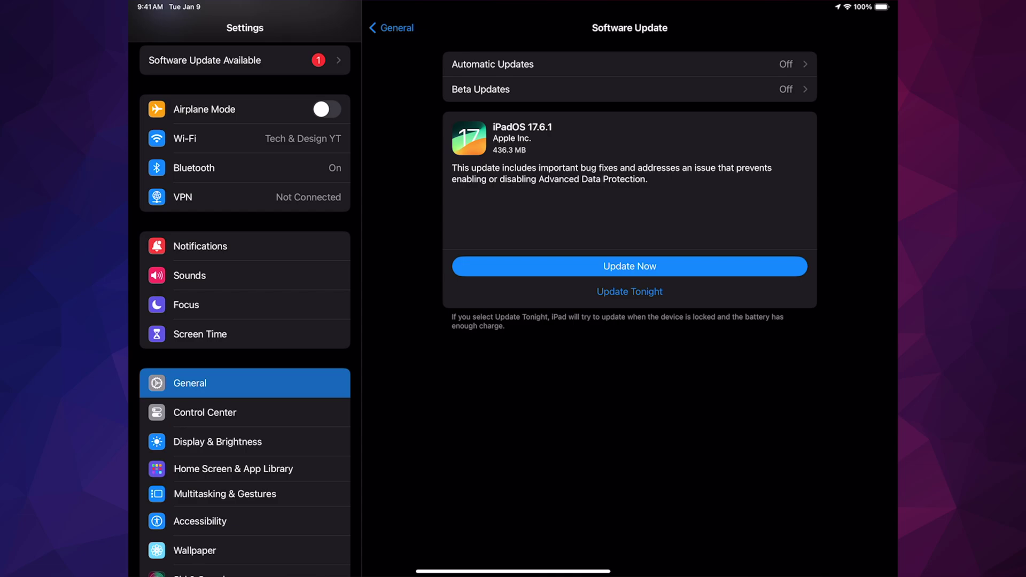
- Start the iPadOS 17.6.1 update with Update Now so it begins preparing
click(630, 266)
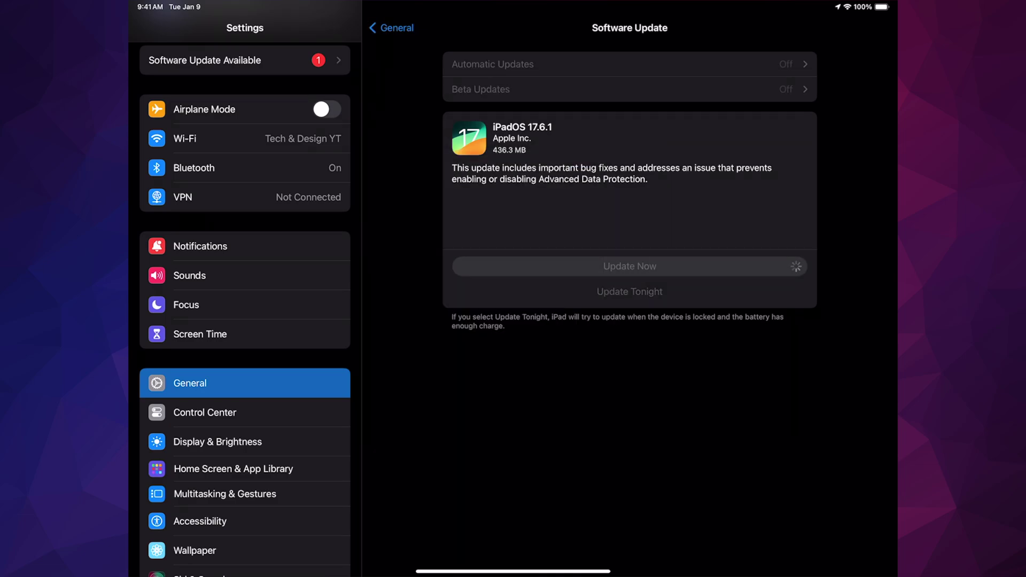